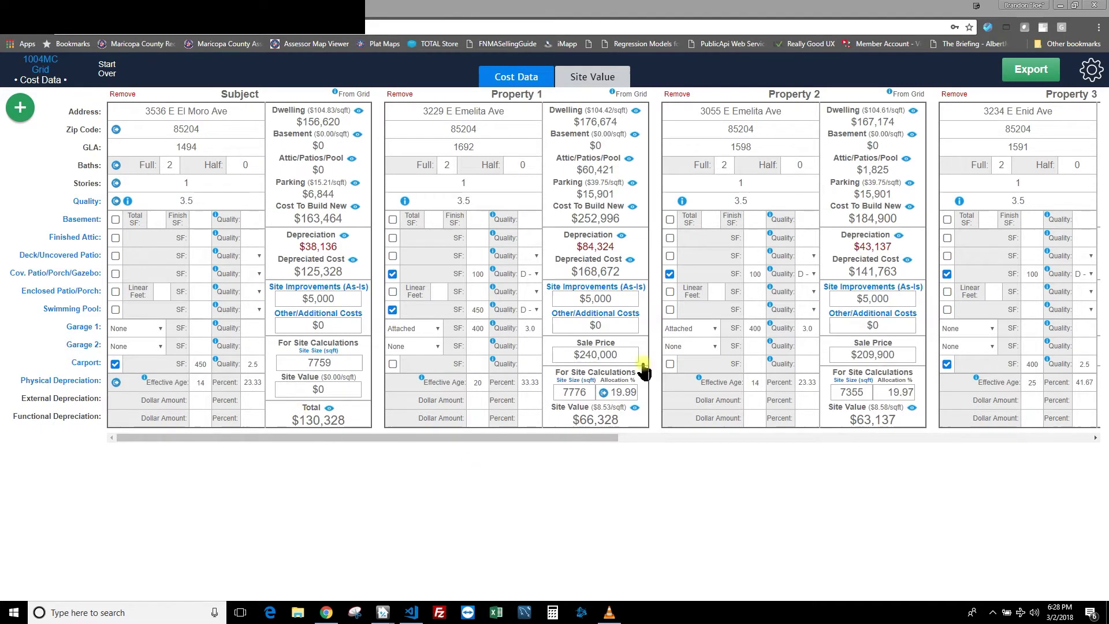
Step: Look over the properties' cost data and their plotted points in the Site Extraction chart
left_click_drag(590, 442, 483, 463)
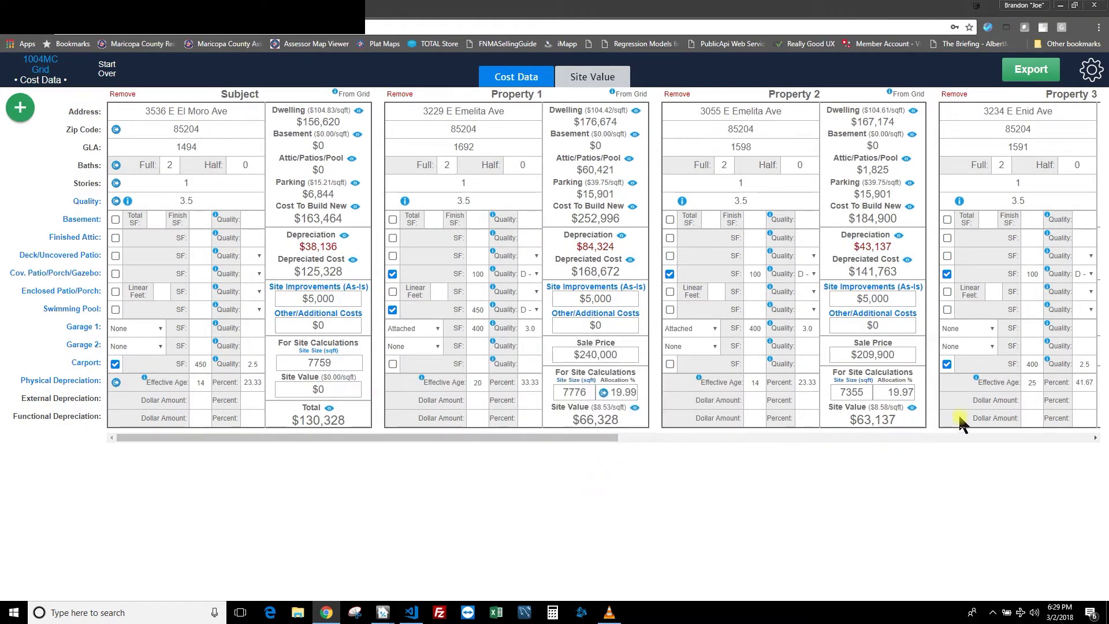
left_click(599, 81)
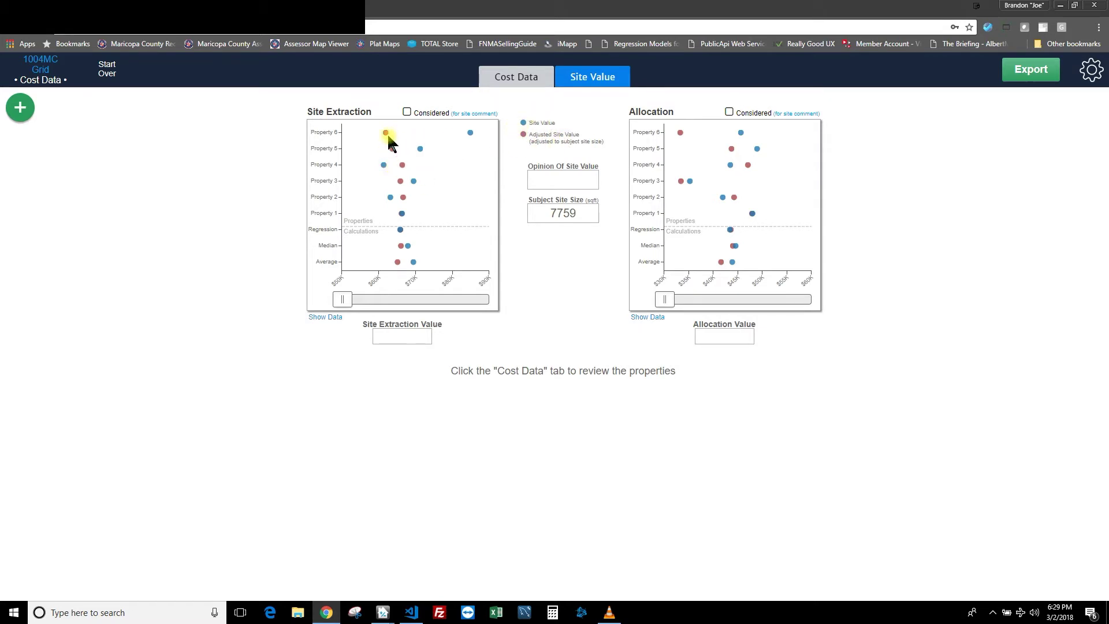
left_click(516, 80)
left_click(595, 78)
mouse_move(403, 215)
Step: Check the breakdown of Property 1's site value in the cost data
left_click(537, 85)
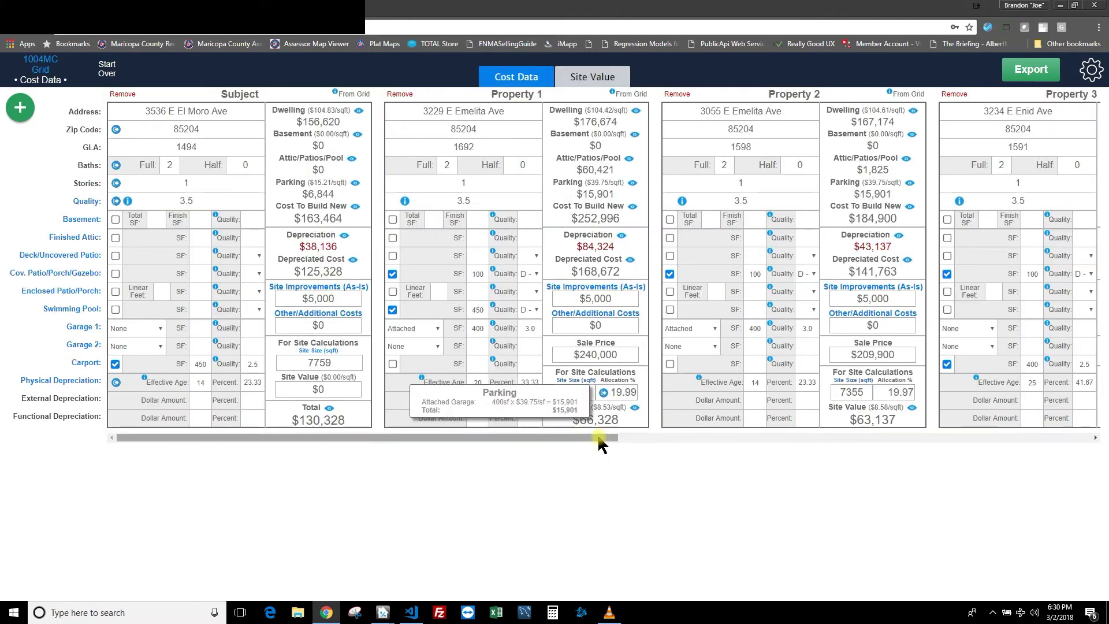
mouse_move(578, 418)
left_click_drag(572, 420, 617, 415)
left_click(611, 417)
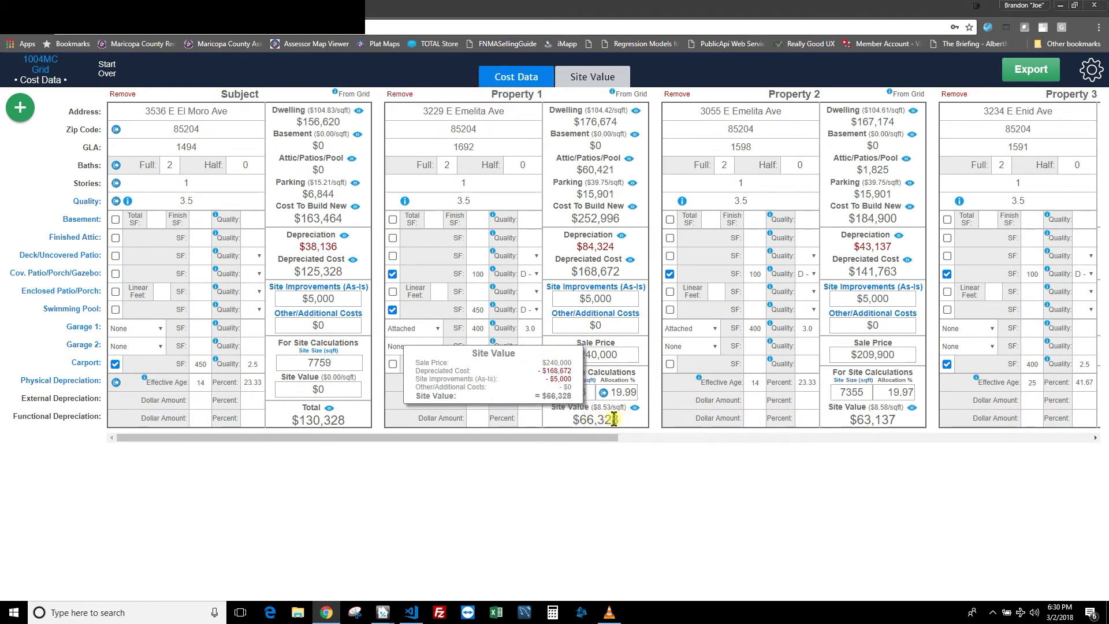
Step: Examine the properties' adjusted site values in the Site Extraction chart, comparing them with the subject site size and cost data
left_click(593, 80)
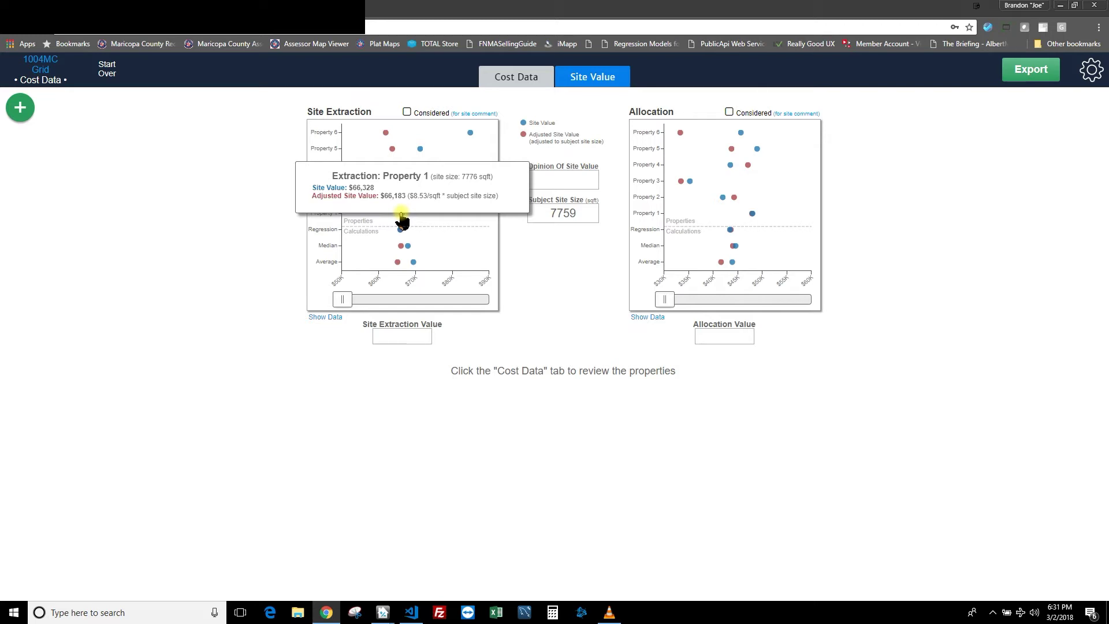
left_click_drag(594, 211, 525, 212)
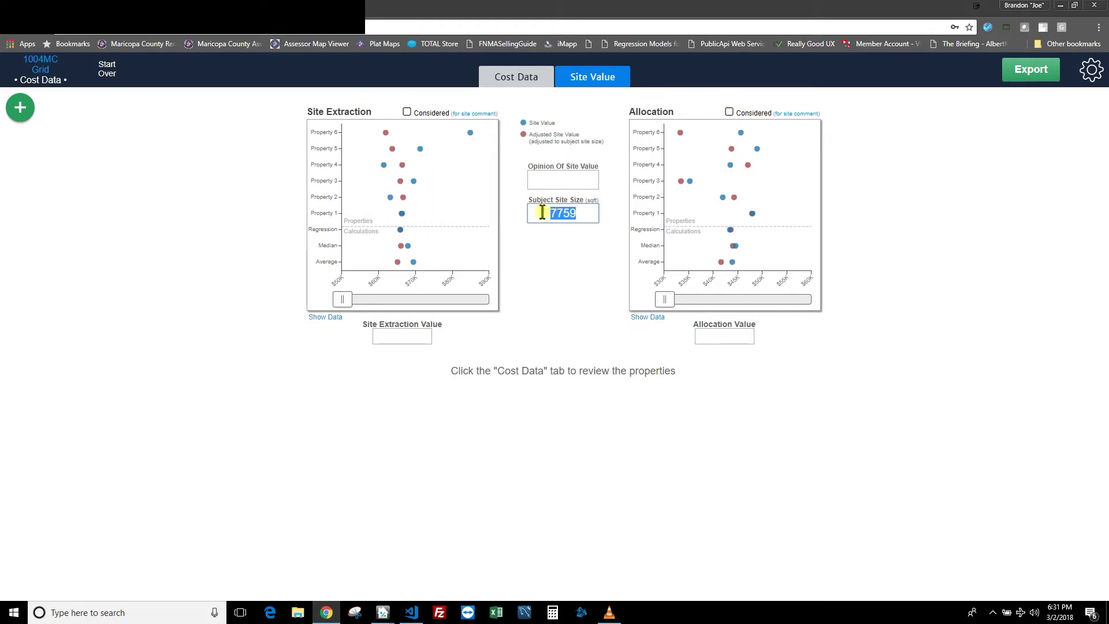
left_click(582, 210)
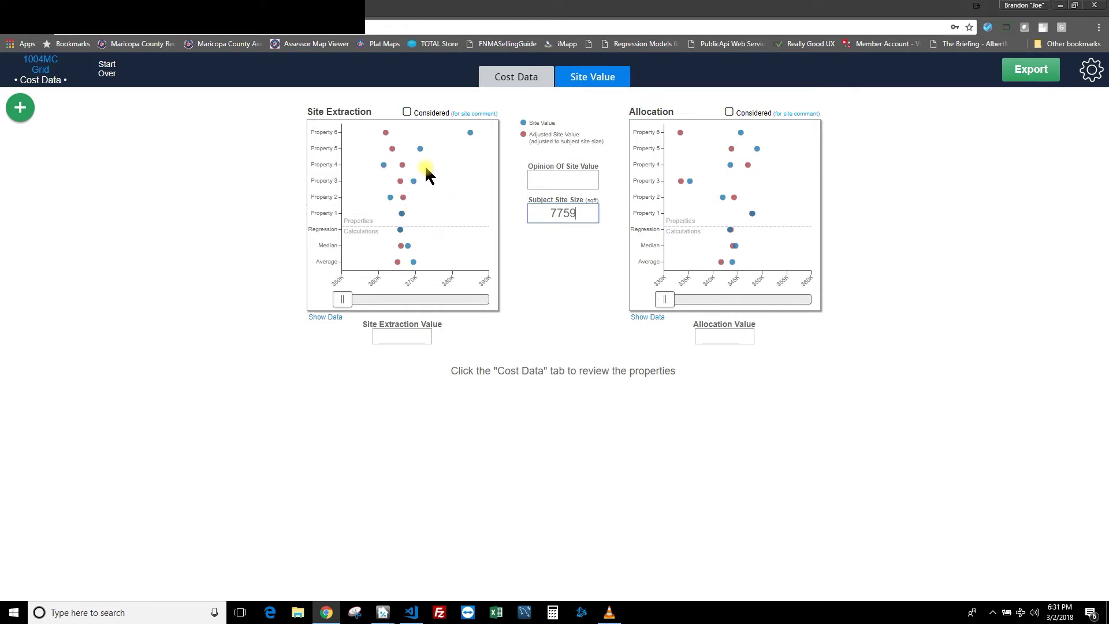
mouse_move(401, 183)
mouse_move(386, 134)
left_click(522, 78)
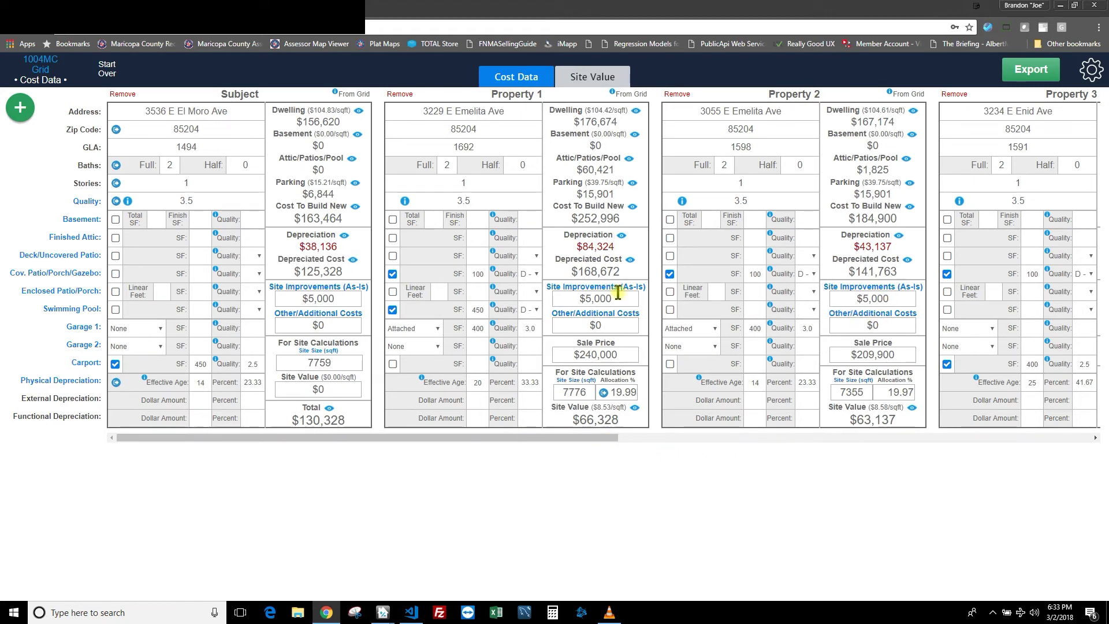
left_click(591, 77)
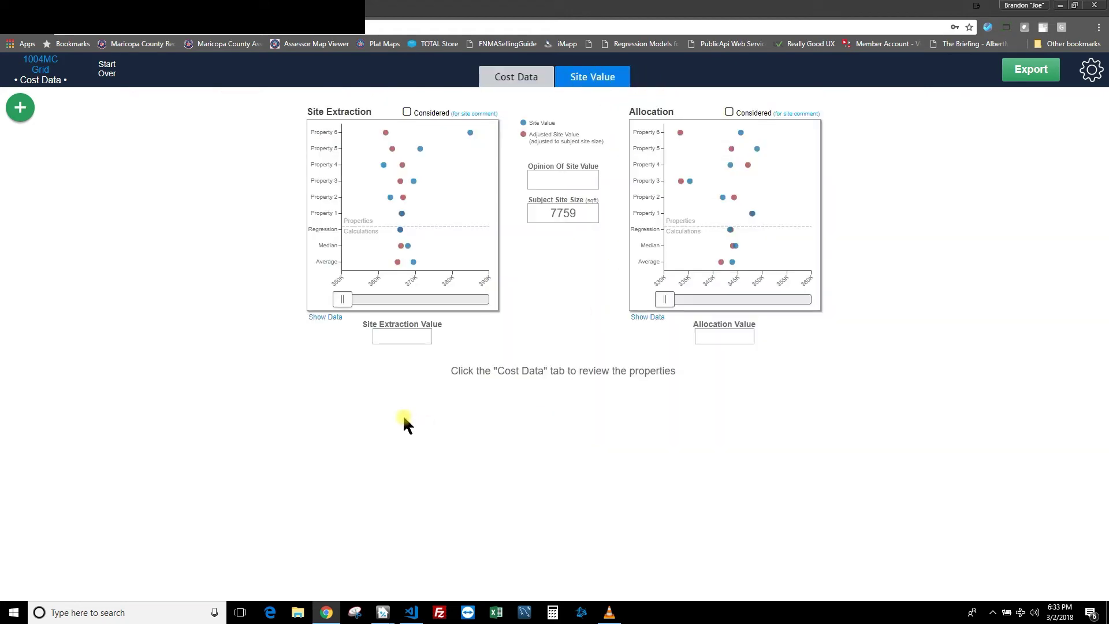
Step: Set the Site Extraction value to $66,000 on the chart and compare it with the property, average and regression points
left_click_drag(343, 299, 402, 303)
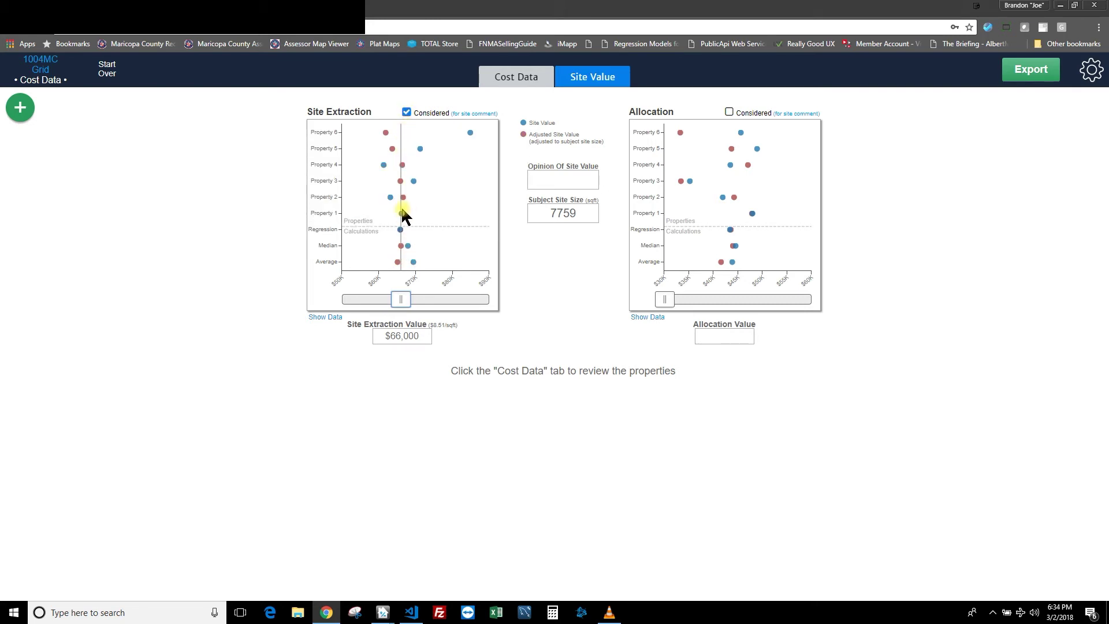
mouse_move(403, 221)
mouse_move(404, 198)
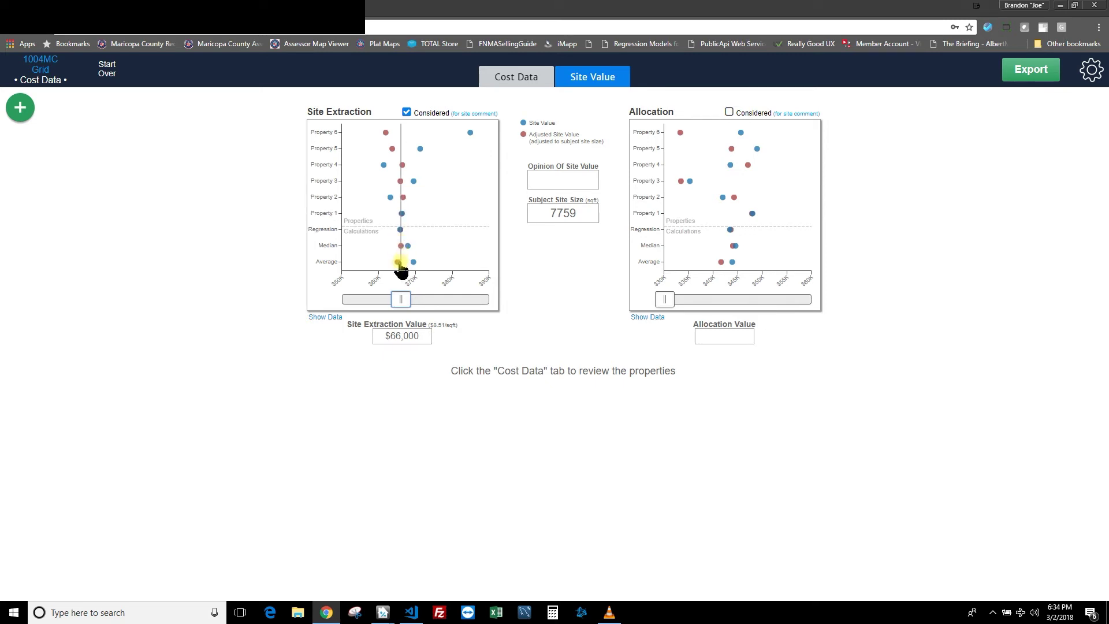
mouse_move(400, 268)
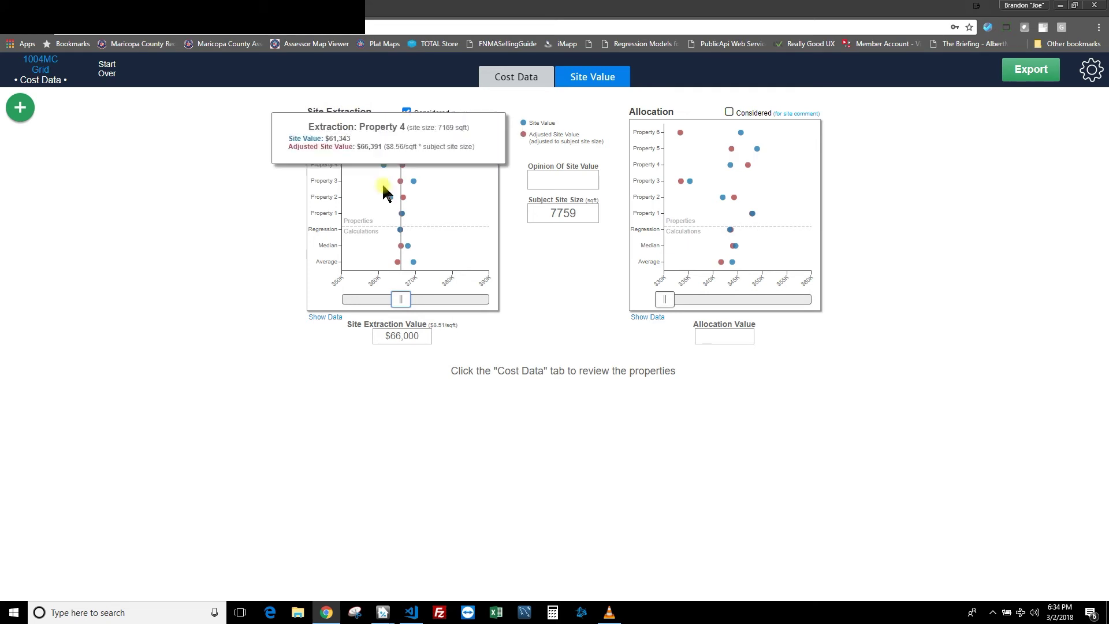
left_click_drag(305, 230, 335, 230)
left_click(400, 229)
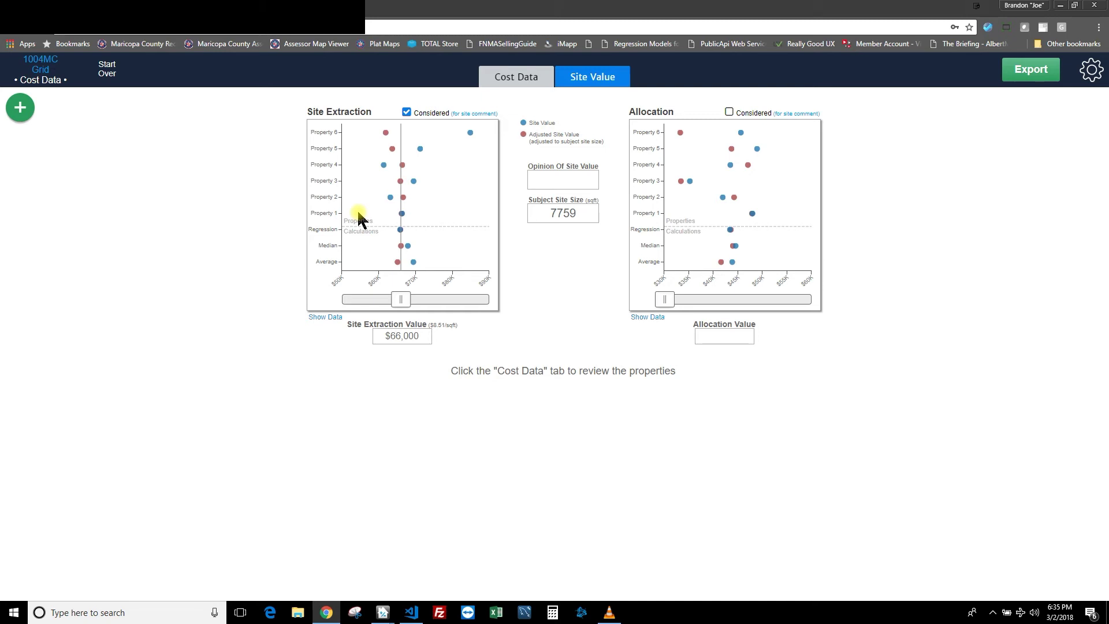
mouse_move(399, 231)
Step: Open the Site Extraction data table and review the site values and site sizes of Properties 1 to 6
left_click(324, 318)
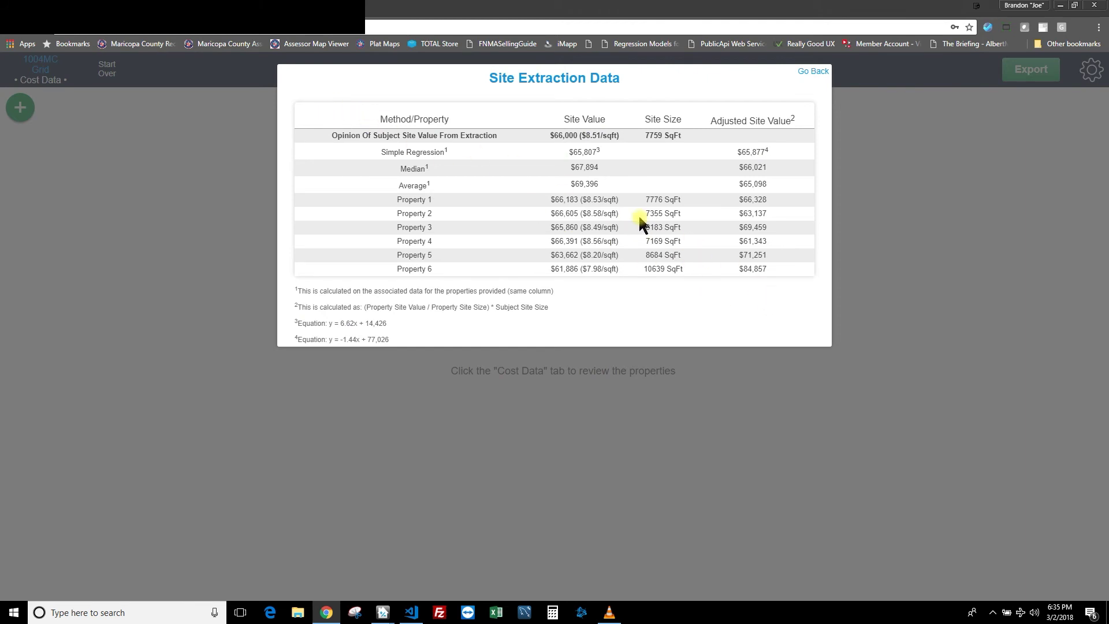
left_click_drag(549, 200, 782, 268)
left_click(590, 216)
left_click_drag(550, 202, 595, 252)
left_click(595, 252)
left_click_drag(664, 197, 672, 259)
left_click(672, 258)
Step: Review the table's footnote equations and the simple regression values, and close the Site Extraction data
left_click_drag(398, 341, 359, 321)
left_click(360, 321)
left_click_drag(326, 306, 483, 308)
left_click(439, 316)
left_click_drag(354, 323, 357, 323)
left_click(570, 149)
left_click_drag(571, 150, 602, 151)
left_click(732, 151)
double_click(745, 151)
left_click(744, 151)
left_click(814, 71)
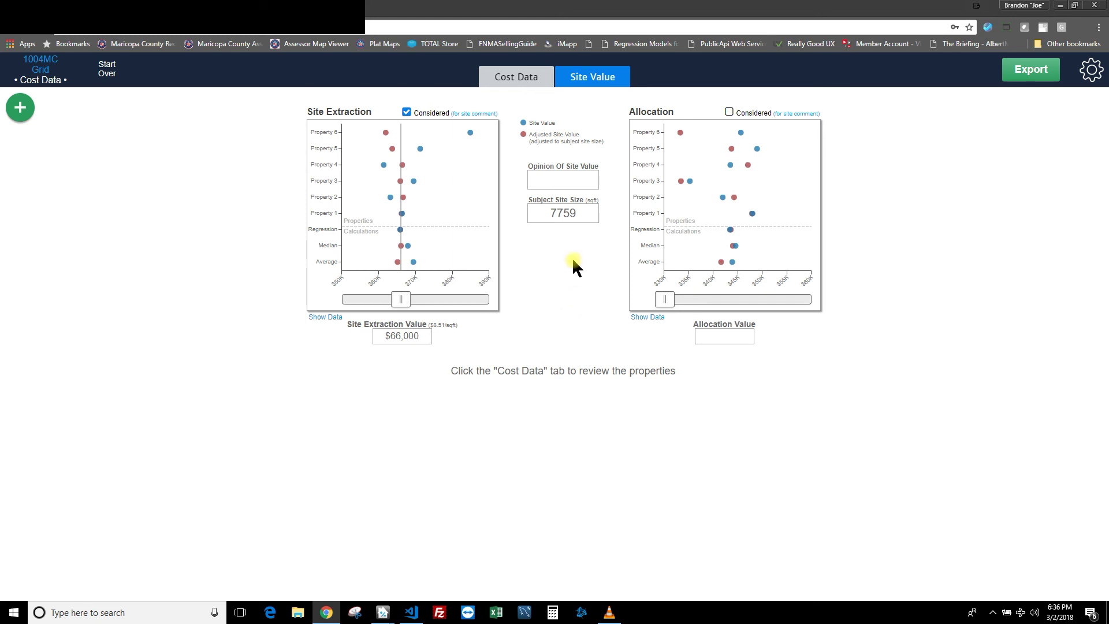
Step: Set the Allocation value to $46,000 on the Allocation chart
mouse_move(406, 300)
left_mouse_down()
mouse_move(352, 300)
mouse_move(404, 300)
left_mouse_up()
left_click(666, 300)
left_click(670, 299)
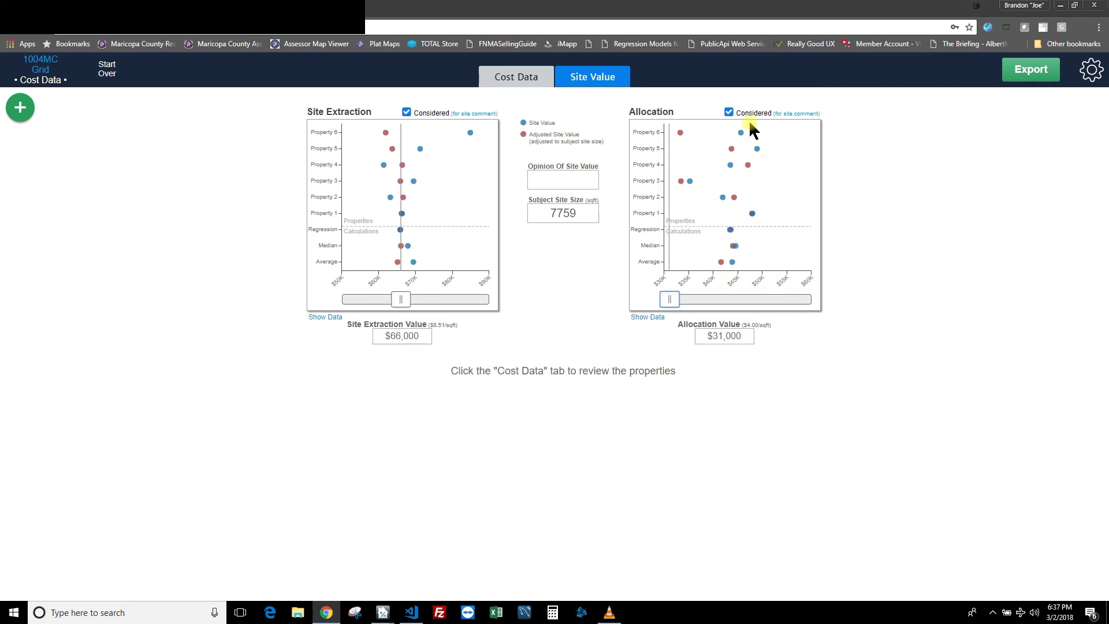
left_click_drag(672, 301, 743, 300)
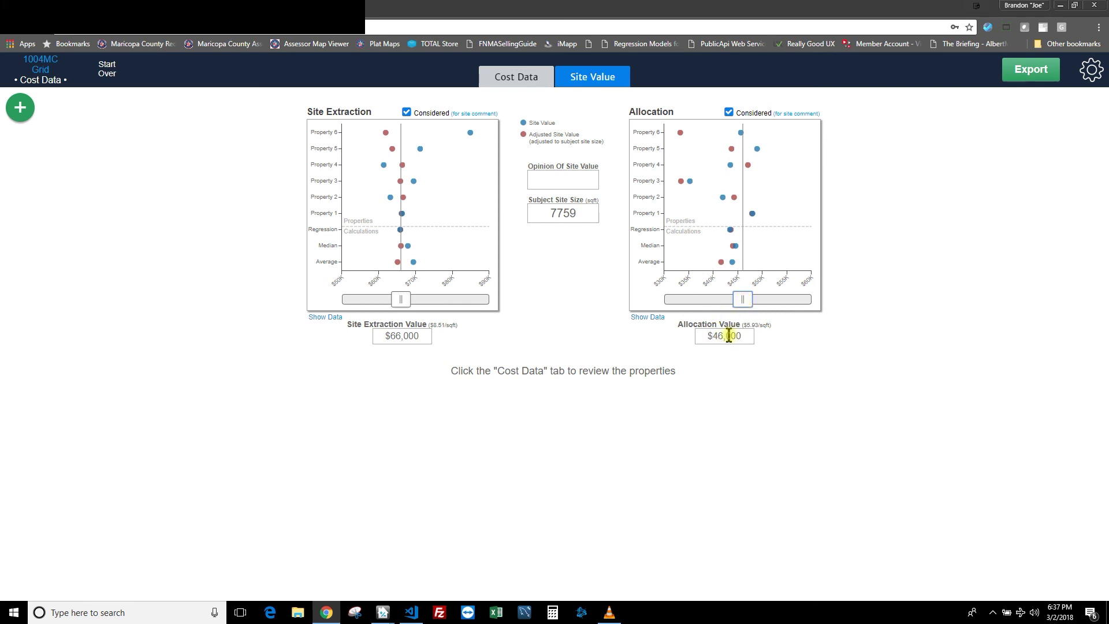
Step: Compare the extraction and allocation values and set the Opinion Of Site Value to $60,000
left_click_drag(356, 323, 408, 322)
left_click(406, 332)
left_click_drag(682, 324, 724, 321)
left_click(725, 333)
left_click(560, 176)
left_click_drag(428, 332, 377, 333)
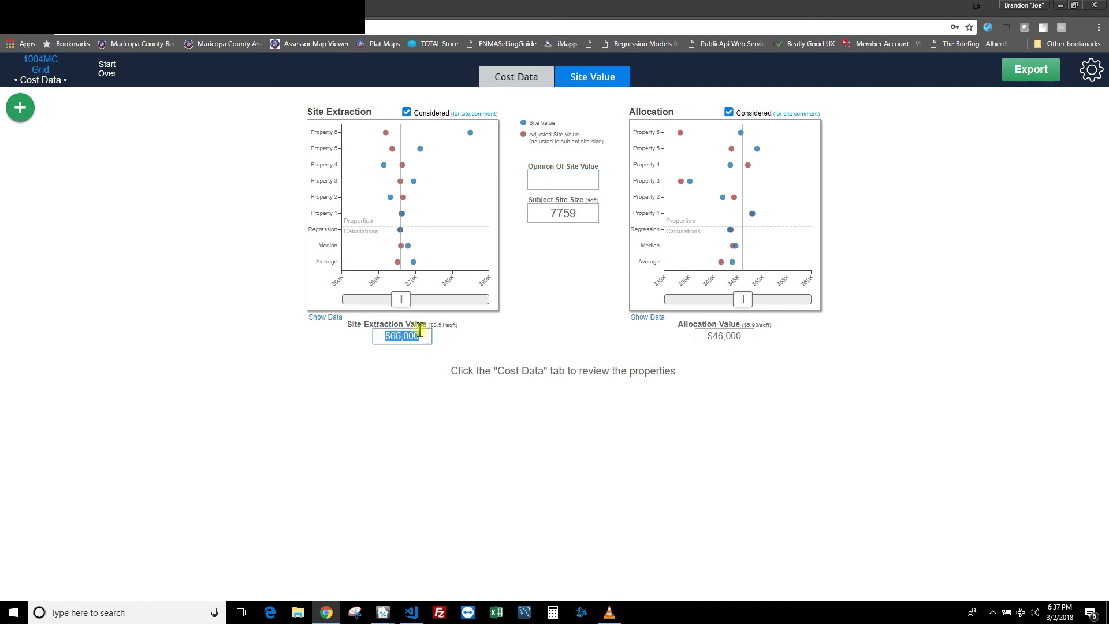
left_click(548, 178)
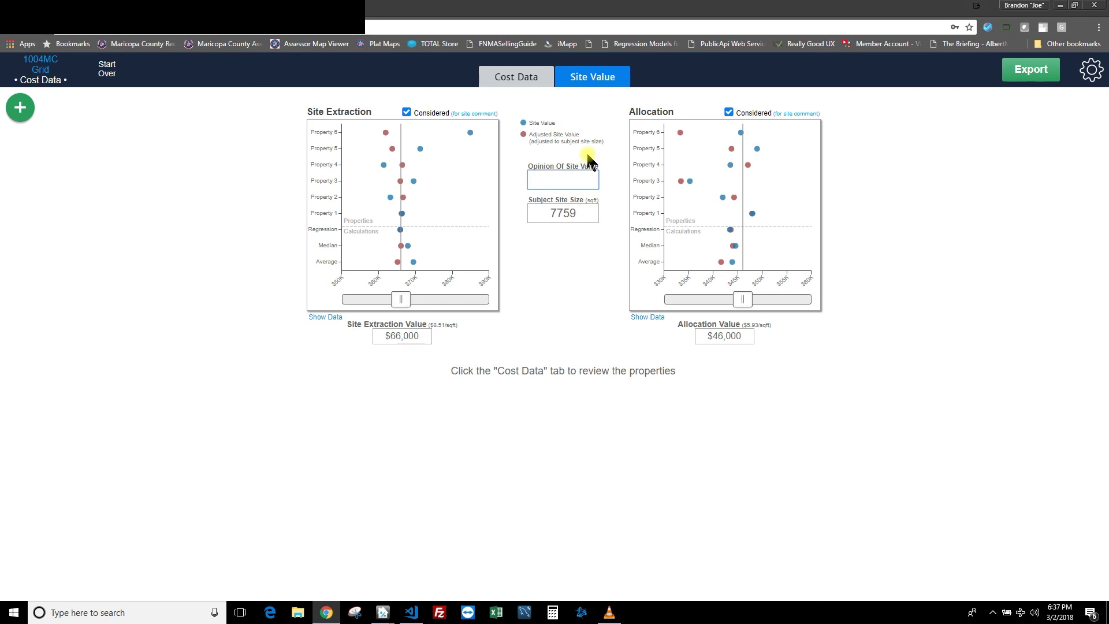
type("60,000")
key("Tab")
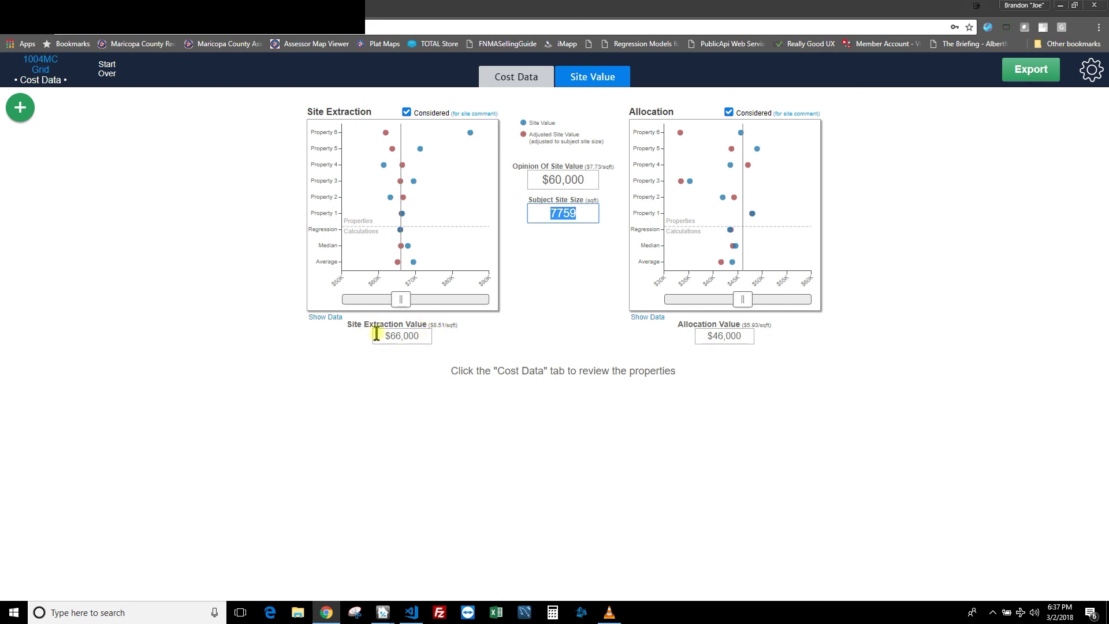
left_click(571, 180)
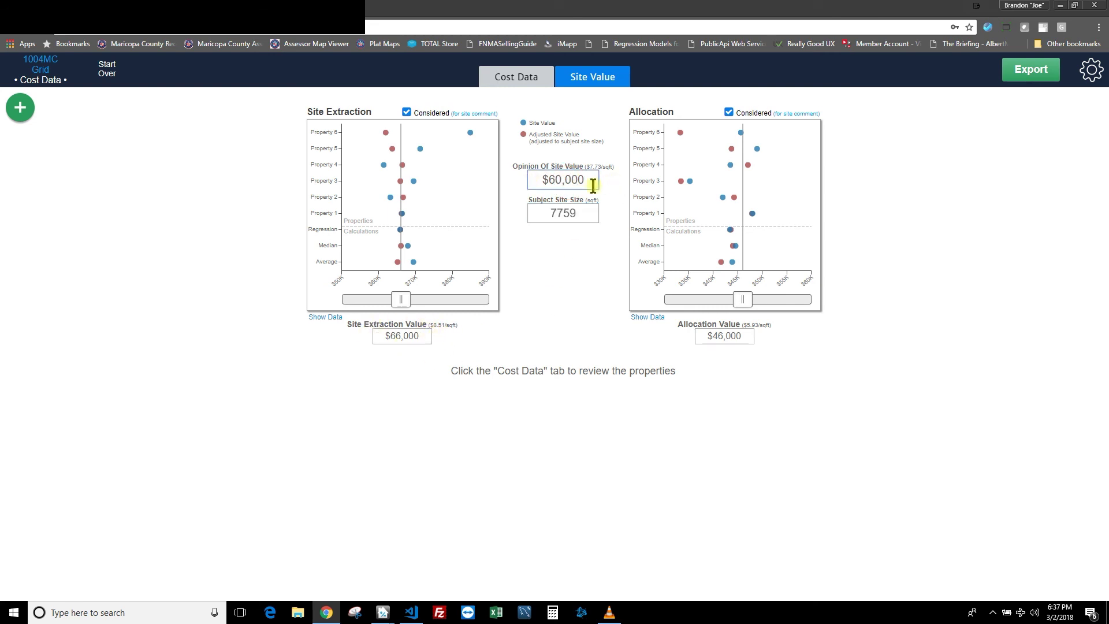
Step: Check the subject's site value and total in the cost data, and return to the site value charts
left_click(514, 82)
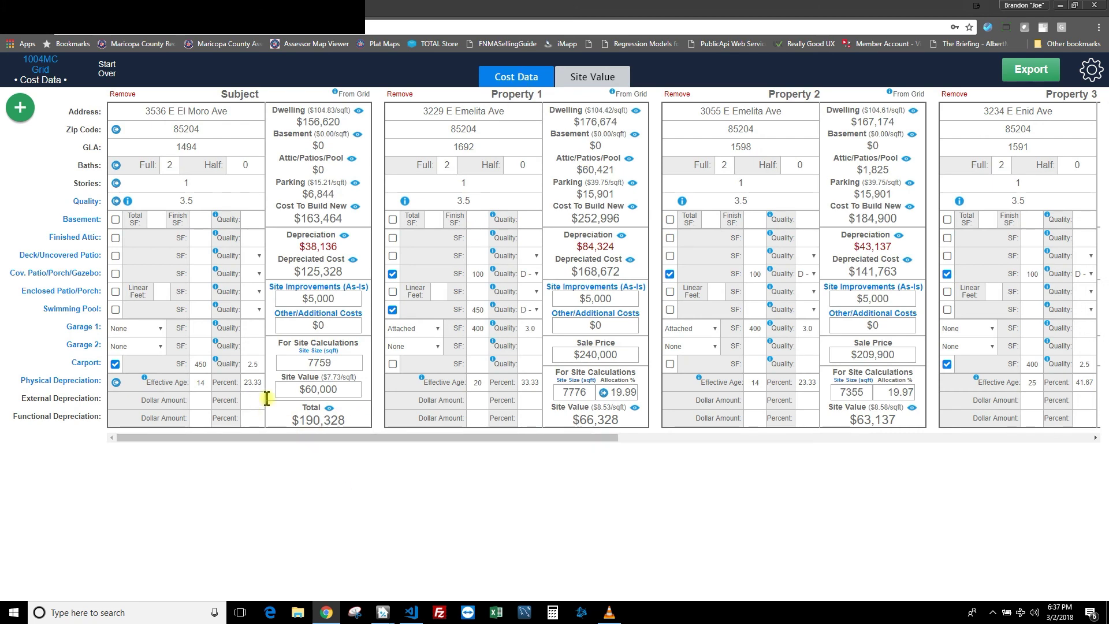
left_click(346, 390)
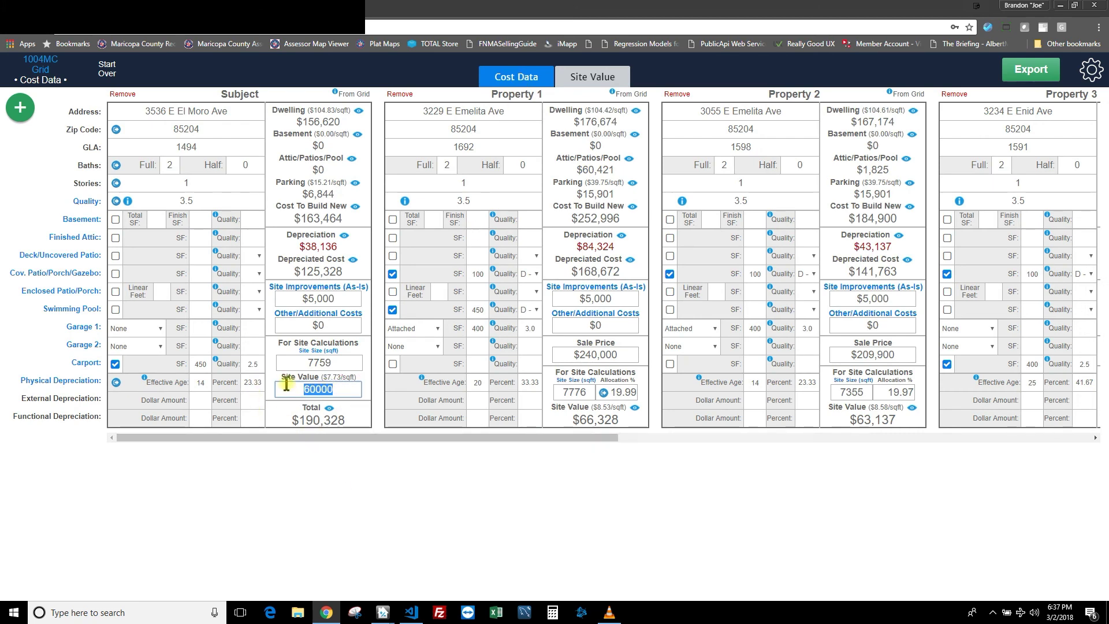
left_click(317, 445)
mouse_move(332, 420)
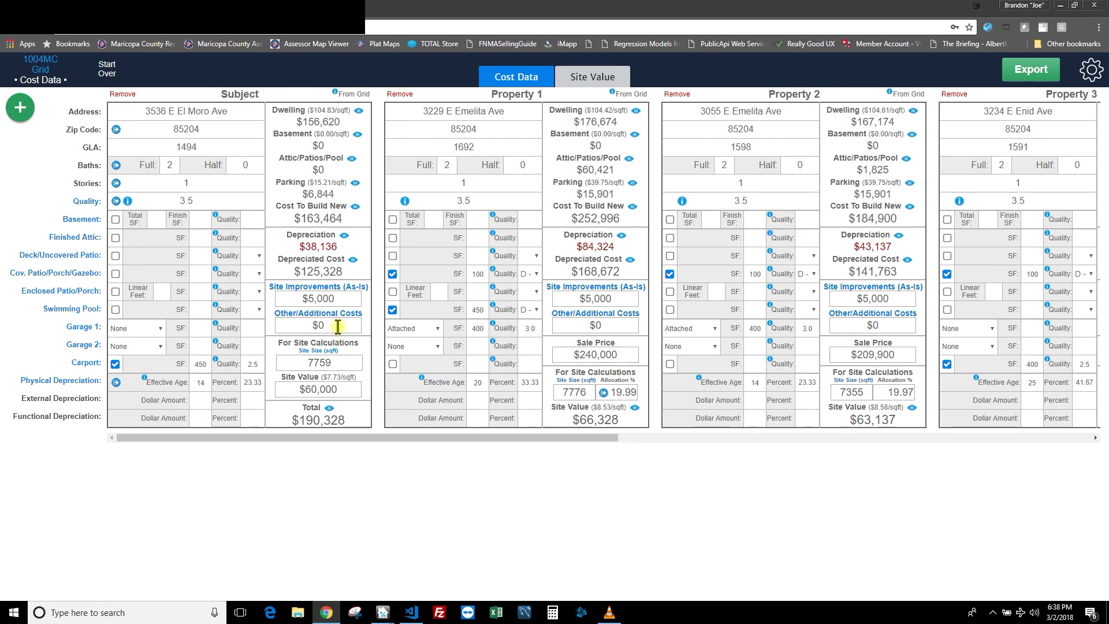
left_click(583, 83)
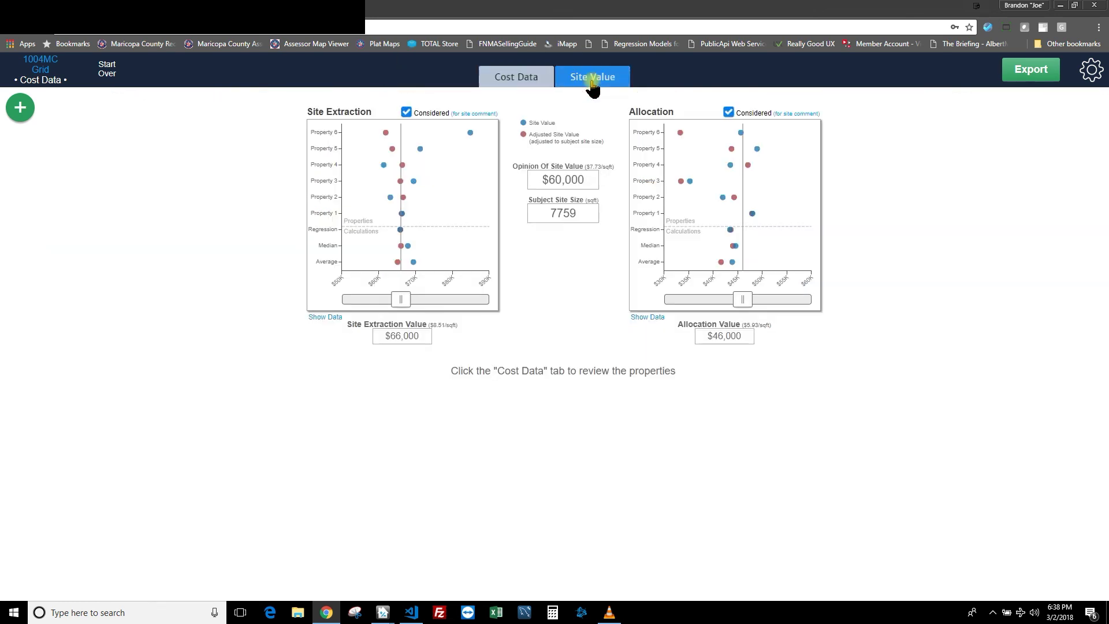
left_click(565, 282)
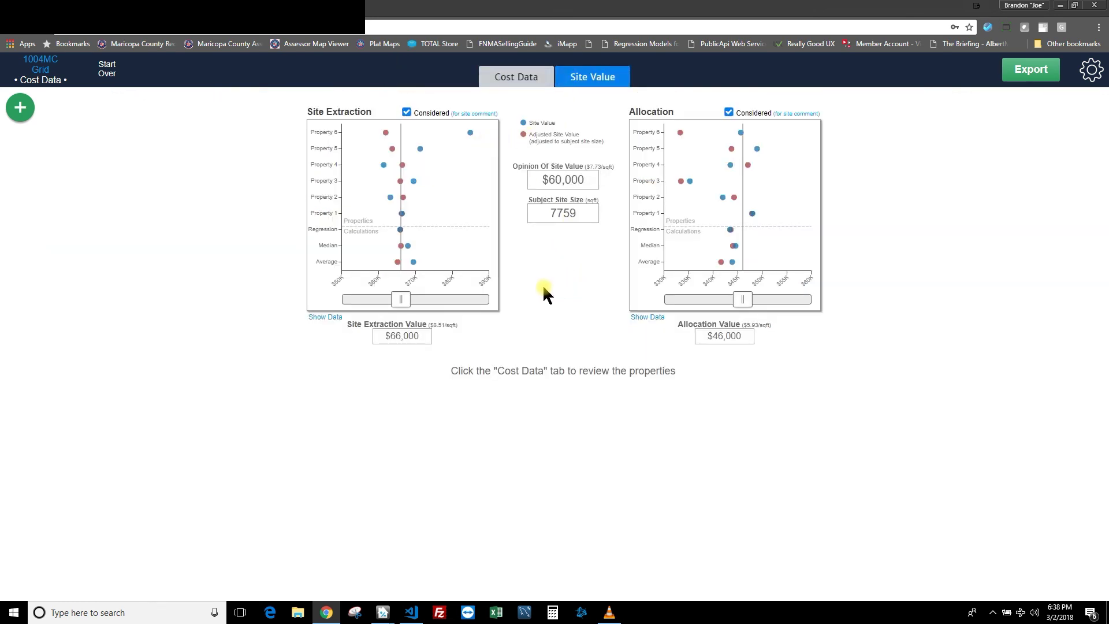
left_click(1090, 71)
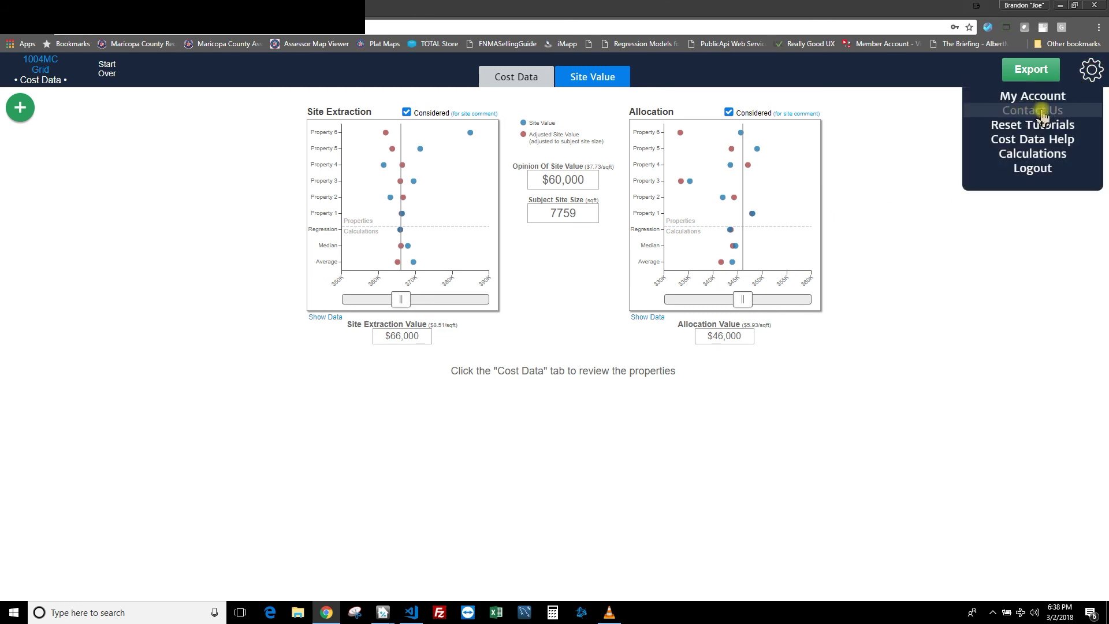
left_click(857, 278)
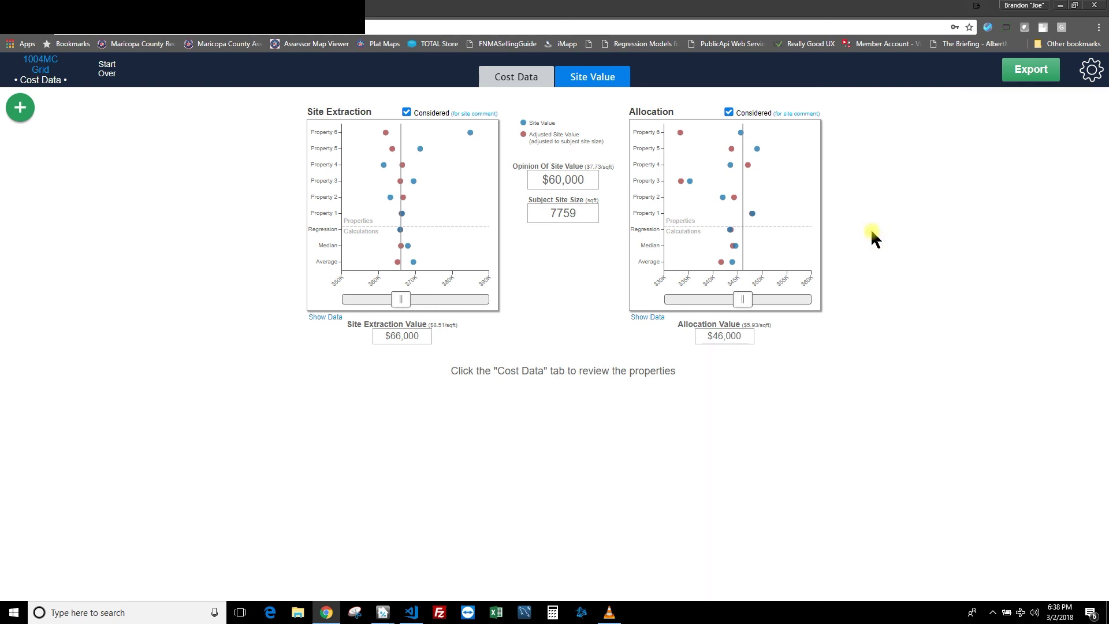